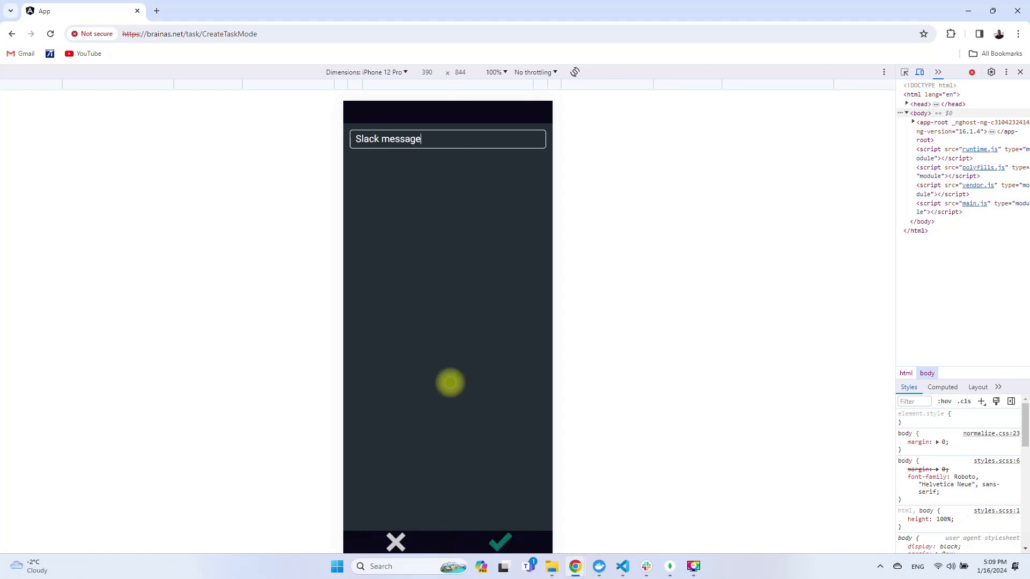
pyautogui.write('test')
# Save the 'Slack message test' task and switch to Slack's #brainasapp channel.
pyautogui.click(499, 542)
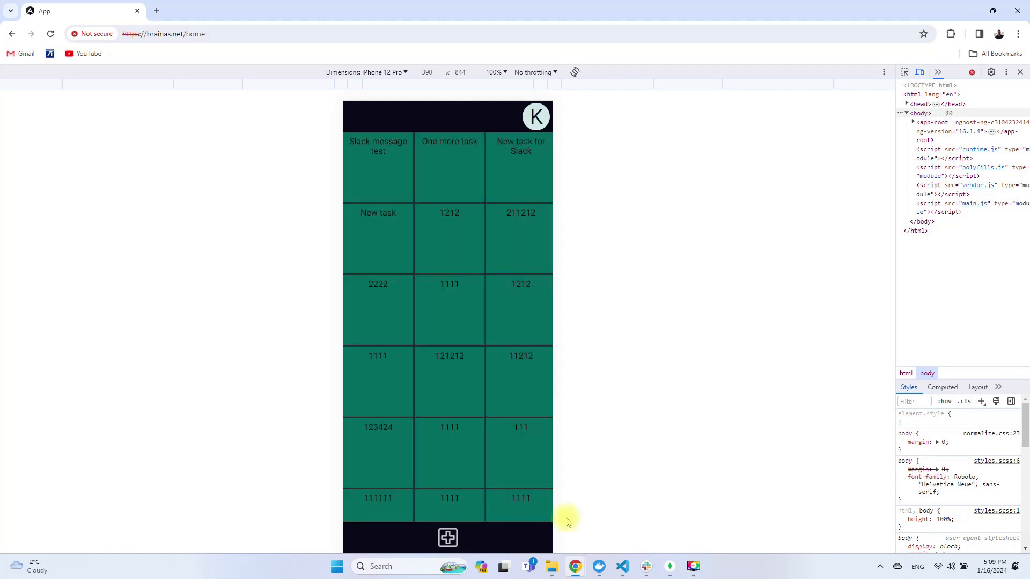
pyautogui.click(647, 569)
pyautogui.click(282, 266)
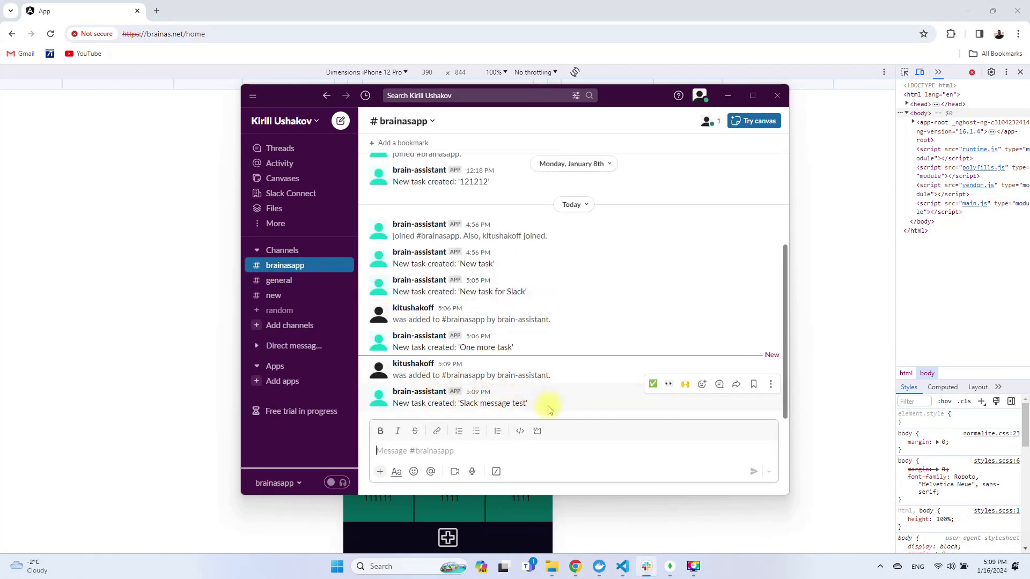
# Highlight the latest 'New task created' bot message, then clear the selection.
pyautogui.moveTo(548, 409); pyautogui.dragTo(389, 406)
pyautogui.press('Escape')
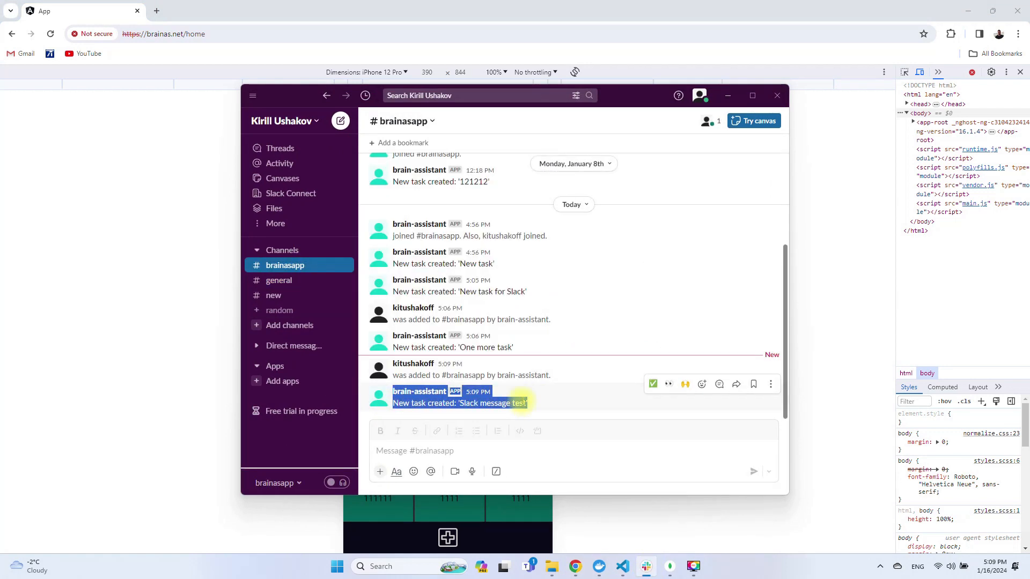
pyautogui.click(547, 403)
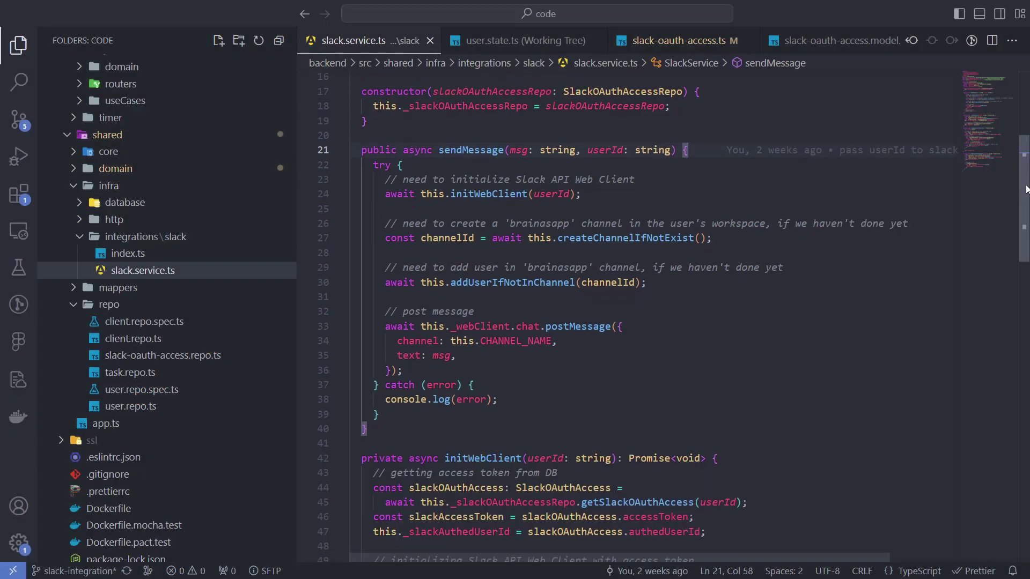
pyautogui.moveTo(1027, 188); pyautogui.dragTo(1026, 266)
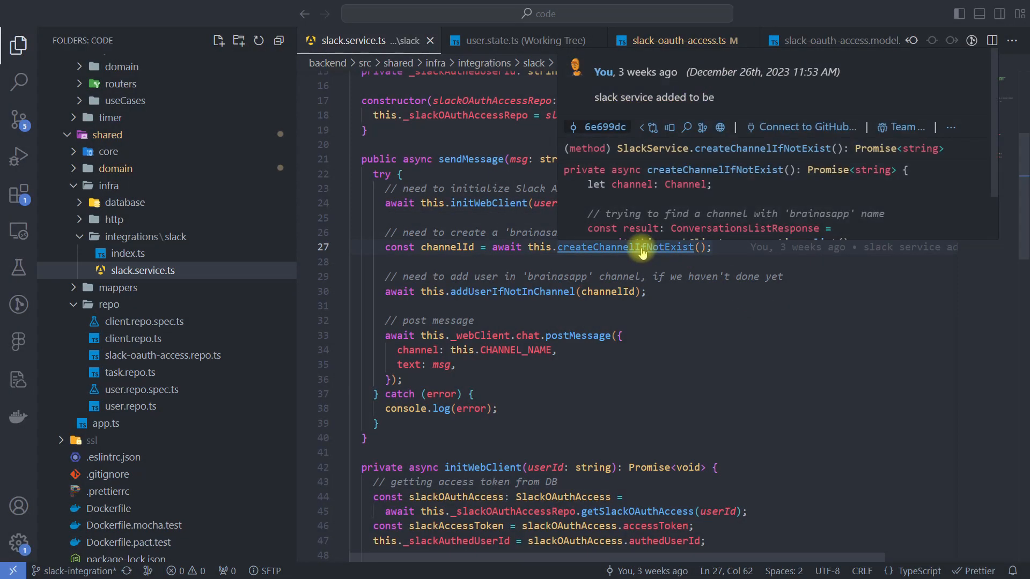
pyautogui.keyDown('ctrl'); pyautogui.click(636, 248); pyautogui.keyUp('ctrl')
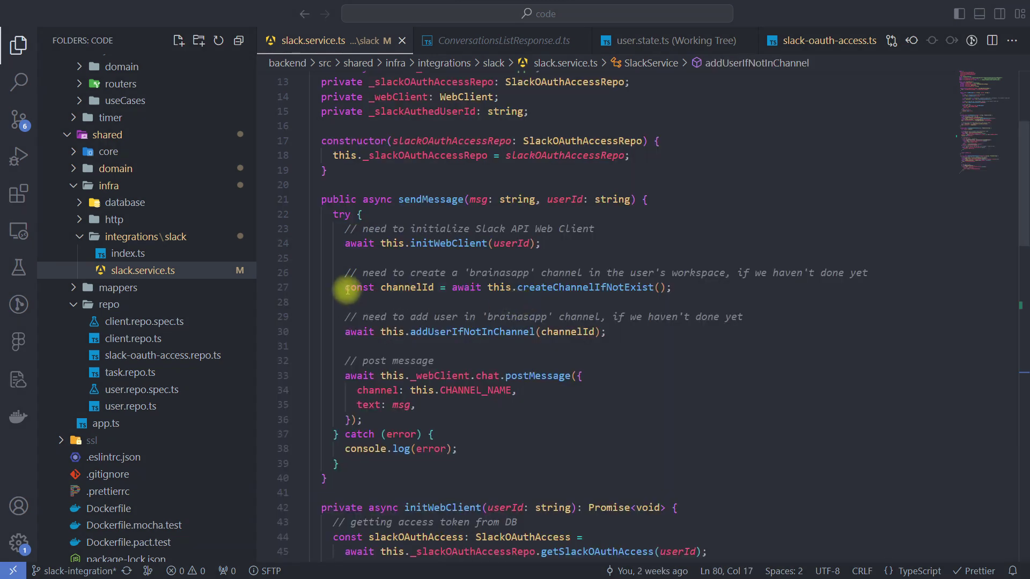
# Highlight the channelId assignment from createChannelIfNotExist on line 27.
pyautogui.moveTo(345, 287); pyautogui.dragTo(672, 292)
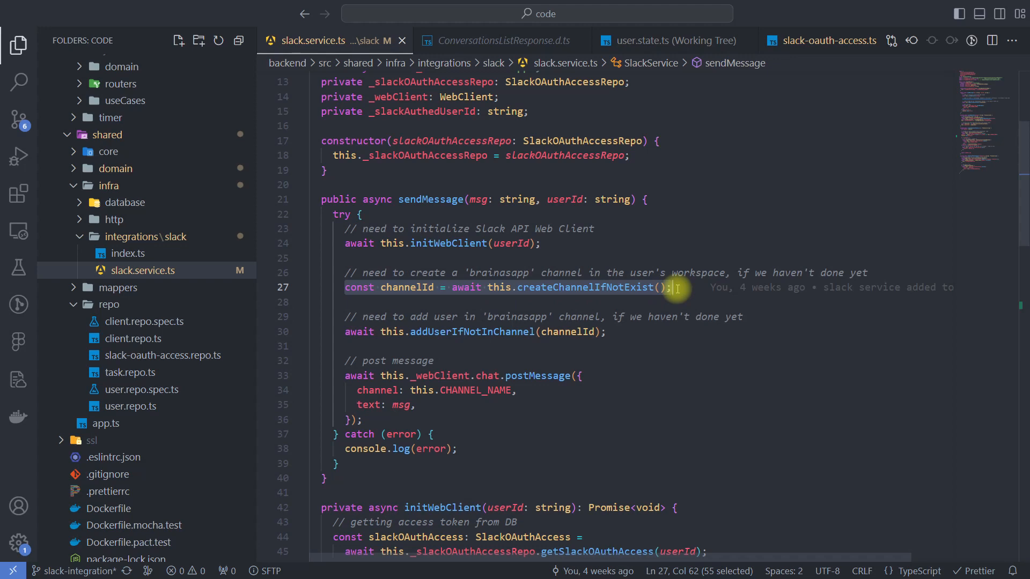
# Highlight the addUserIfNotInChannel call on line 30 and jump to its definition.
pyautogui.moveTo(345, 332); pyautogui.dragTo(627, 332)
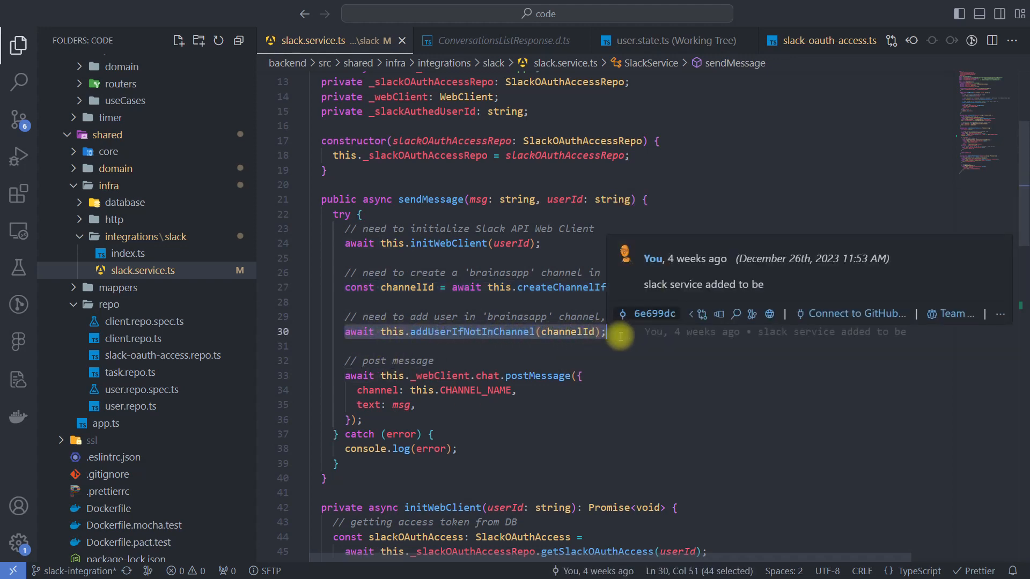
pyautogui.click(492, 332)
pyautogui.keyDown('ctrl'); pyautogui.click(493, 332); pyautogui.keyUp('ctrl')
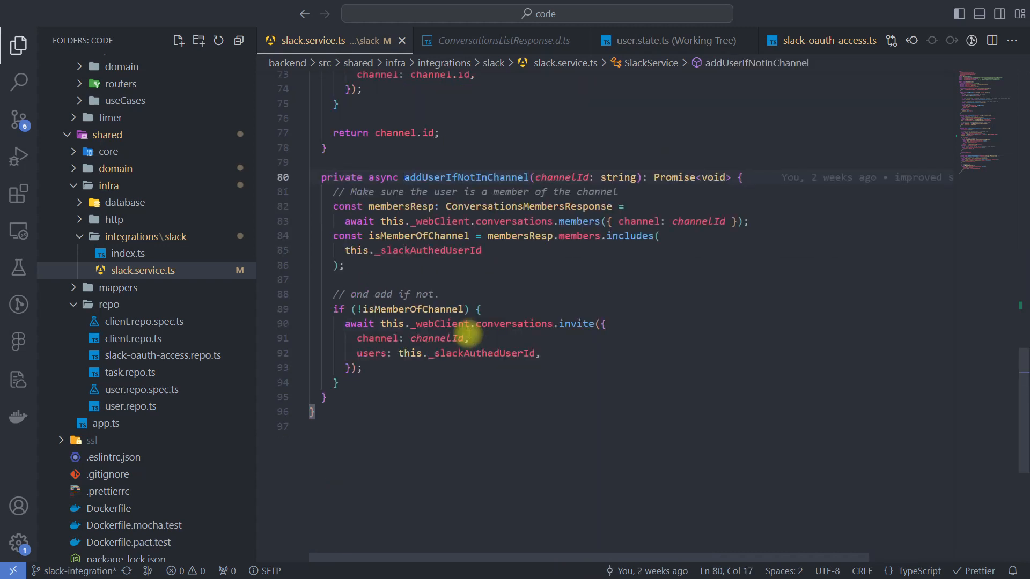
pyautogui.click(352, 411)
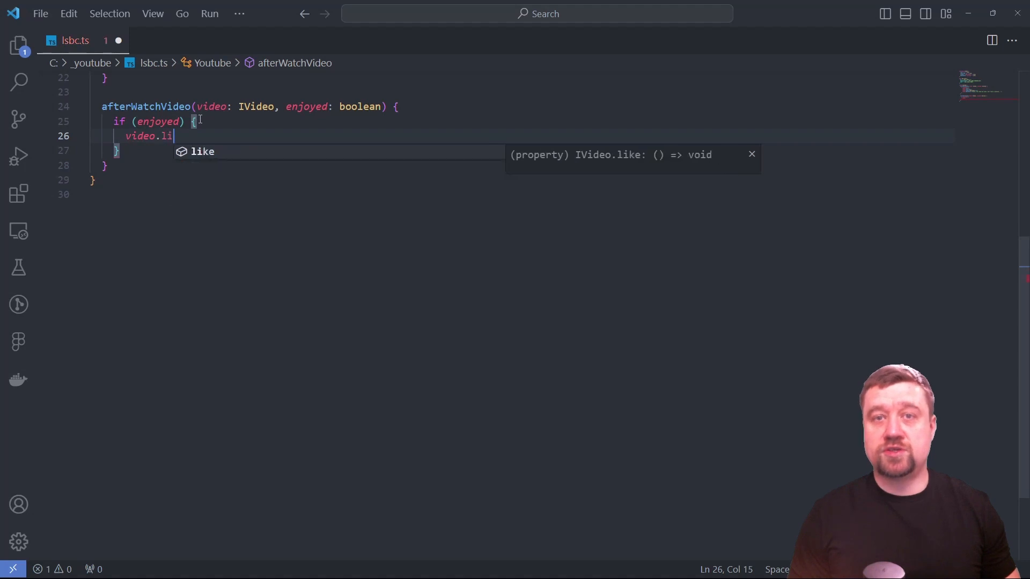
# Add the like, subscribe and setBell(EBellMode.ALL) calls on new lines in afterWatchVideo.
pyautogui.press('Return')
pyautogui.write('video.subscribe();')
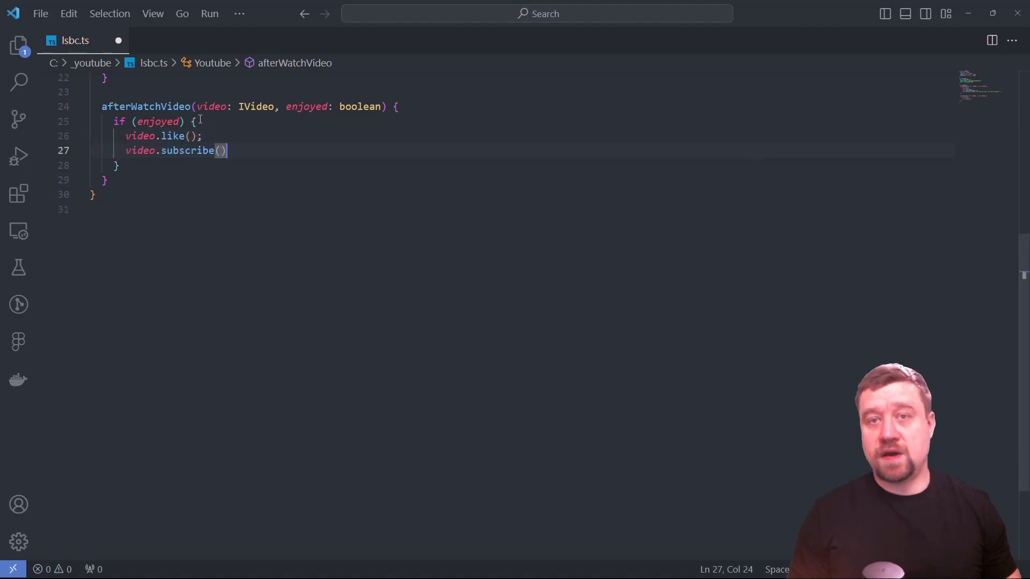
pyautogui.press('Return')
pyautogui.write('video.setBell(EBellMode.')
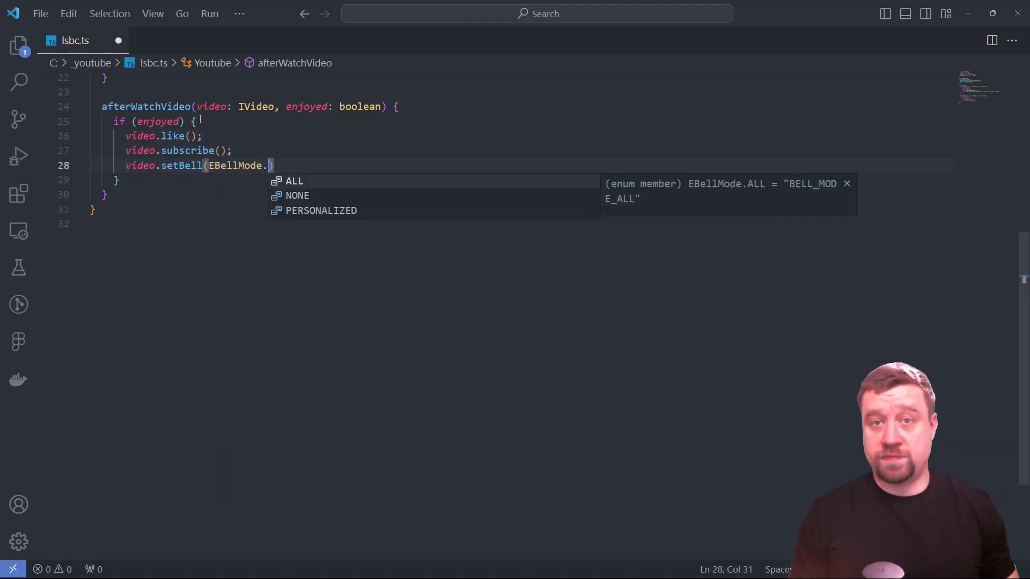
pyautogui.write('ALL);')
pyautogui.press('Return')
pyautogui.write('video.ad')
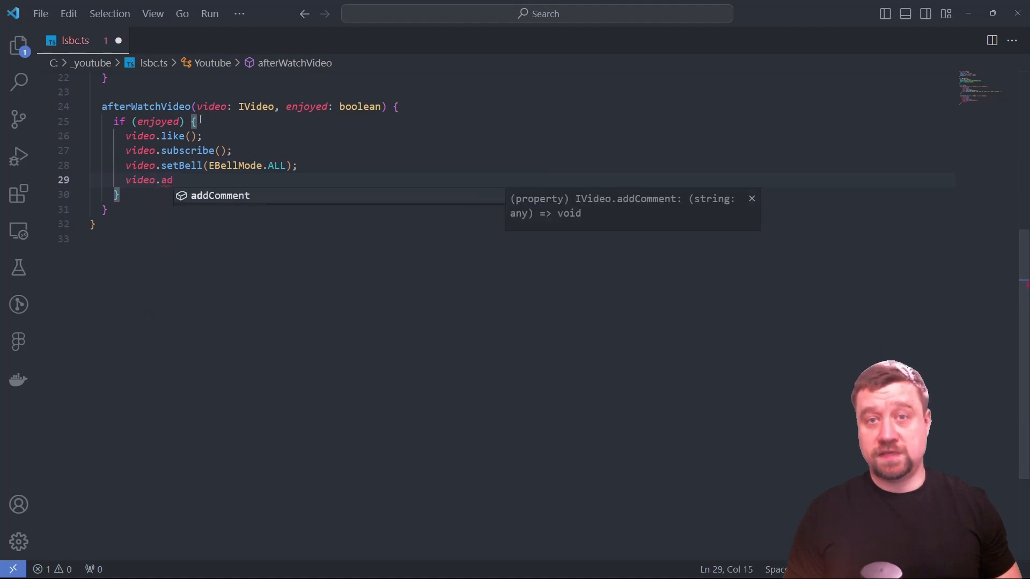
pyautogui.write("dComment('Thanks, the video was great, but I have a que")
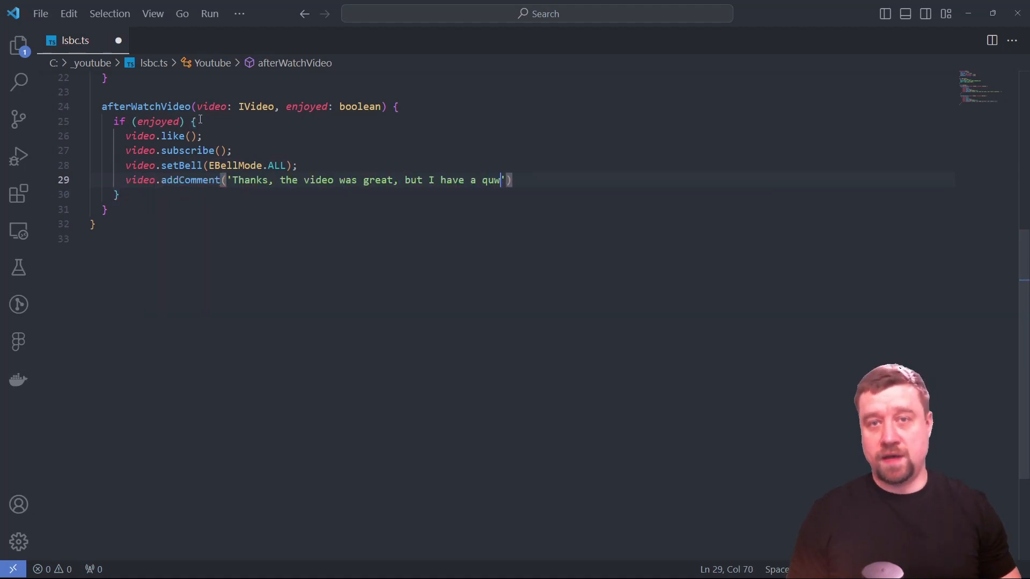